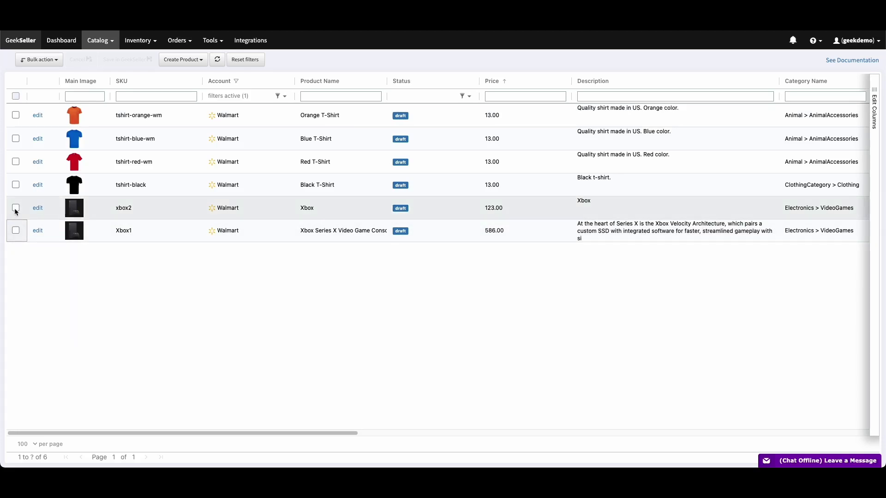
- Select the xbox2 and Xbox1 products and export both to CSV as a bulk action
click(16, 208)
click(15, 231)
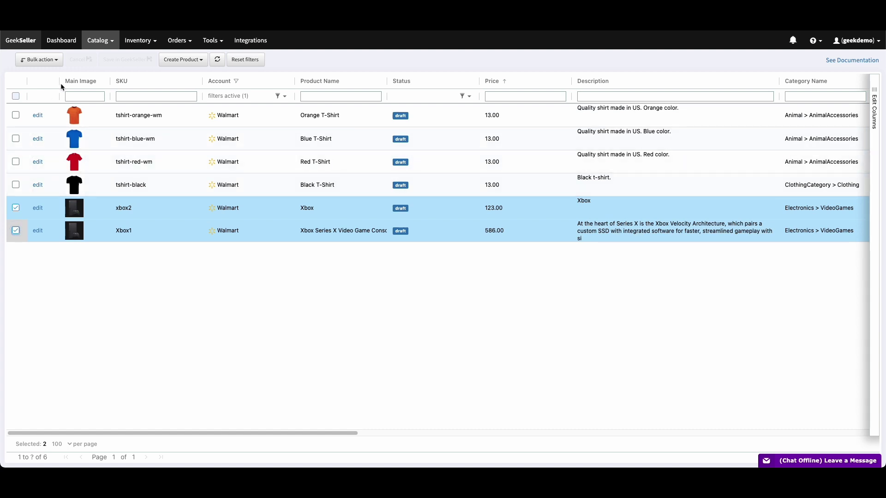
click(48, 61)
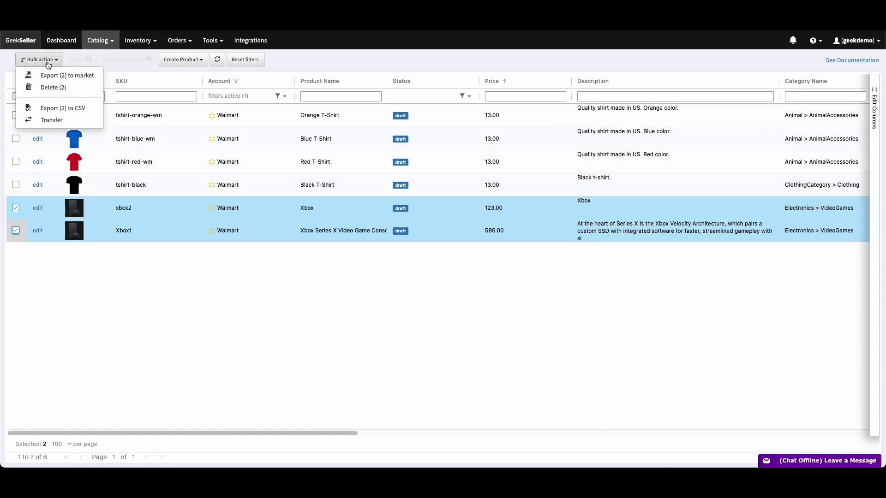
click(102, 112)
- Scroll the product grid right to review its columns, then bring up the Catalog menu
scroll(206, 235, right, 5)
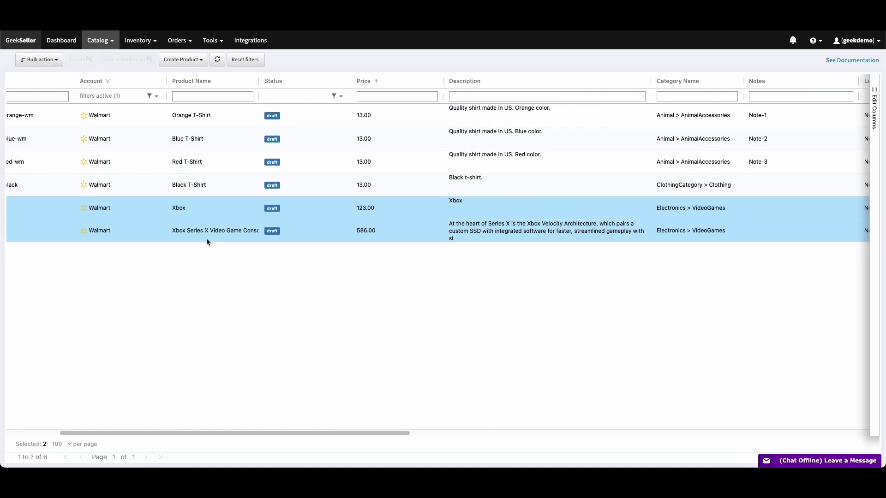
scroll(206, 241, right, 10)
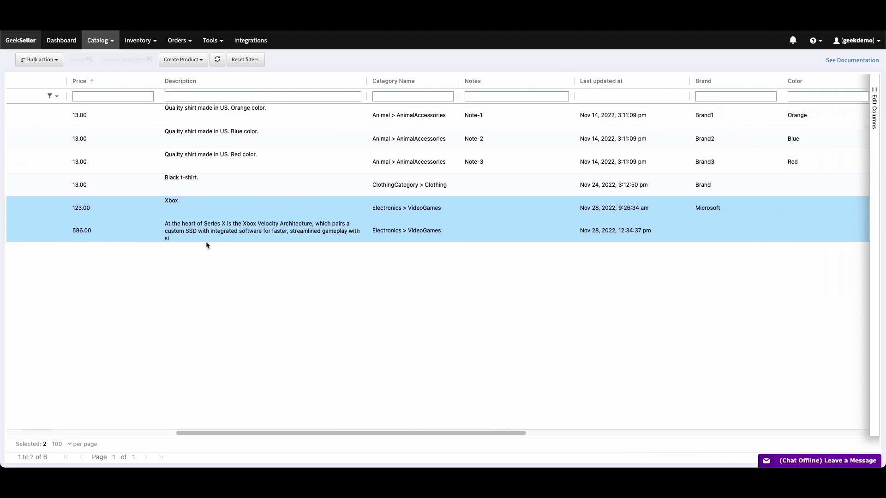
scroll(206, 242, right, 10)
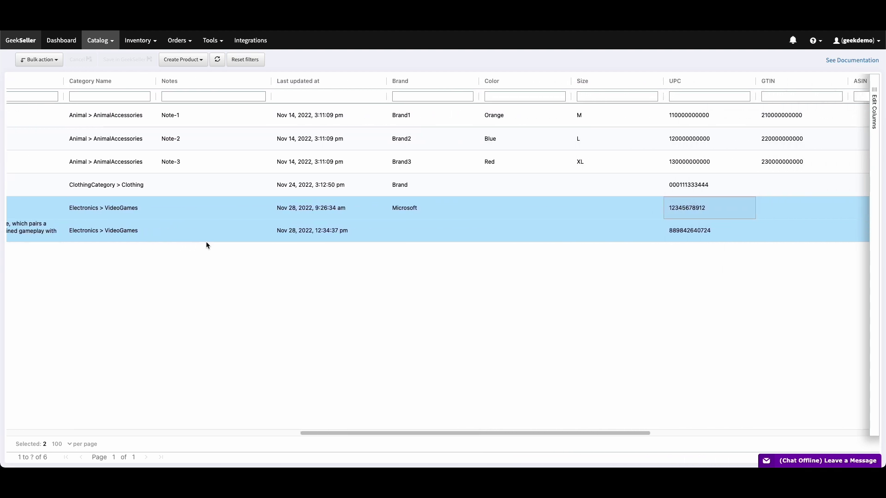
scroll(206, 243, right, 12)
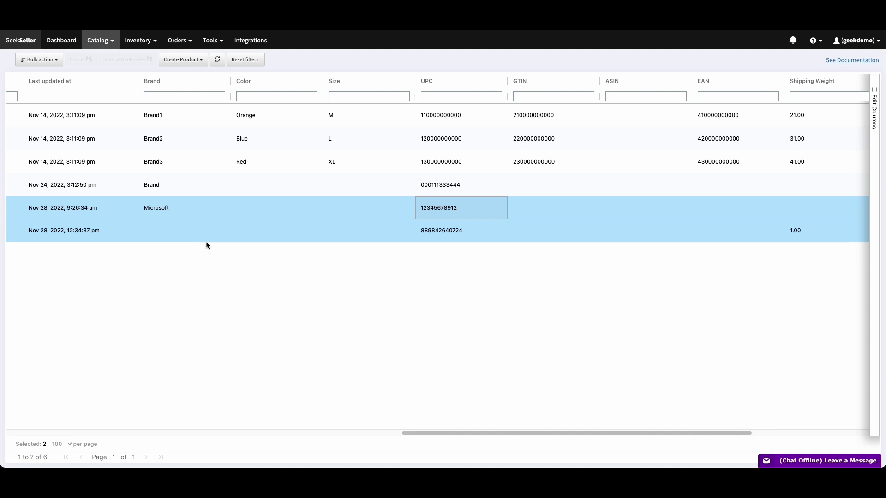
scroll(206, 241, right, 5)
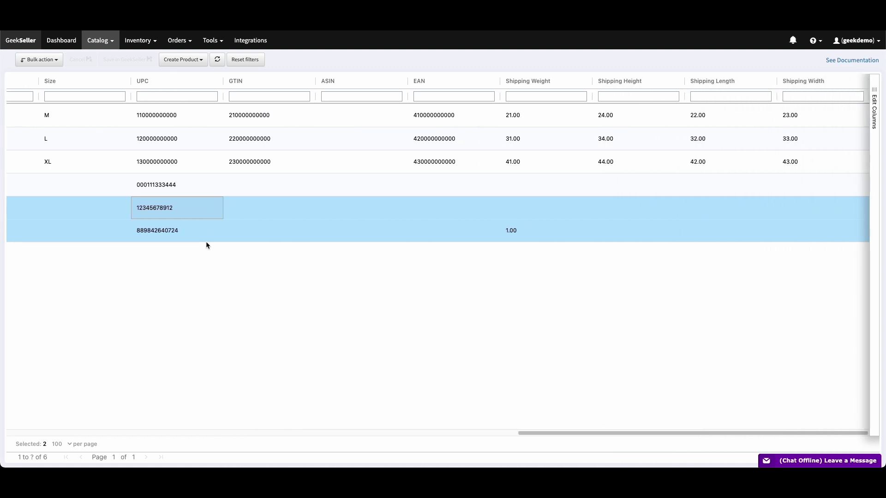
click(102, 48)
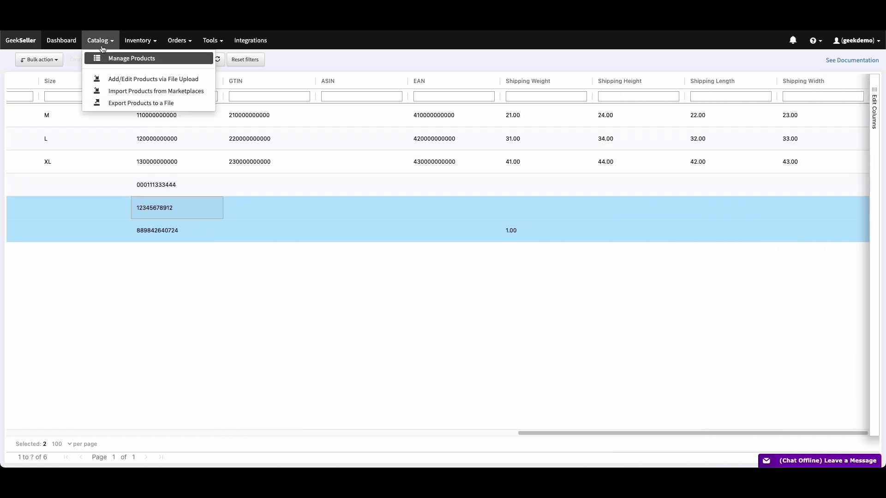
- Export the Walmart account's Electronics-only products as products_2022-11-28-073816.csv into Downloads
click(158, 104)
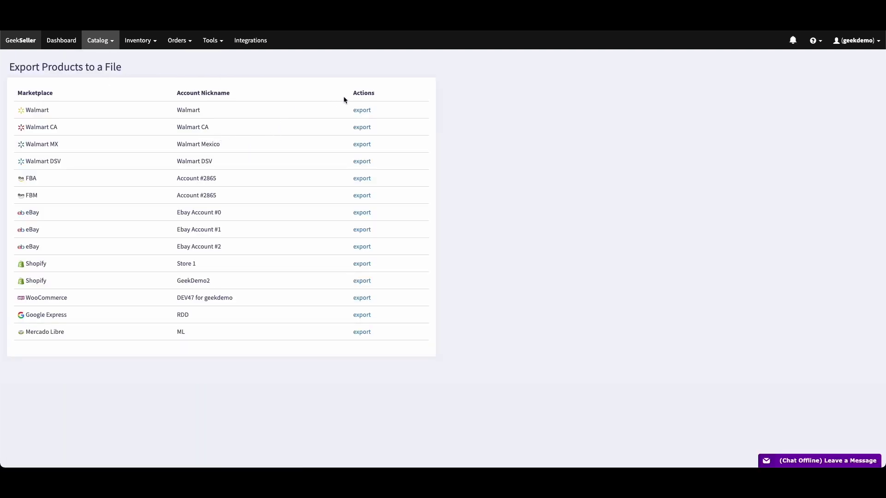
click(362, 112)
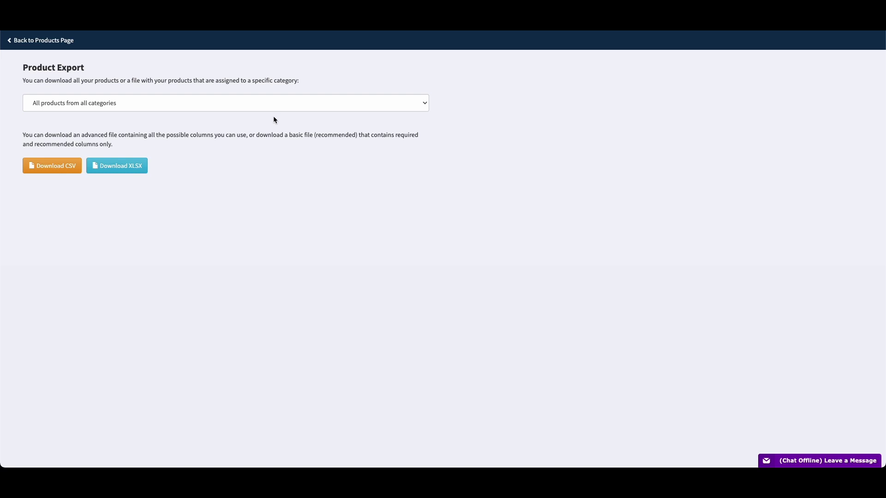
click(171, 107)
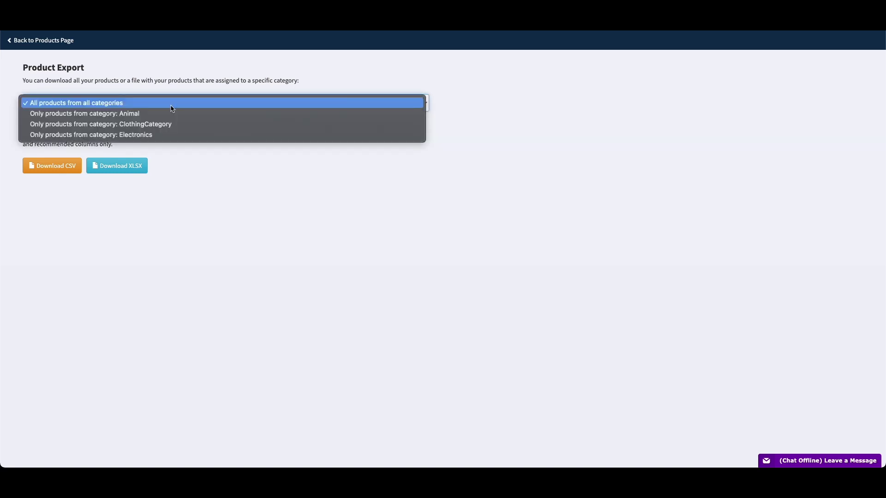
click(154, 135)
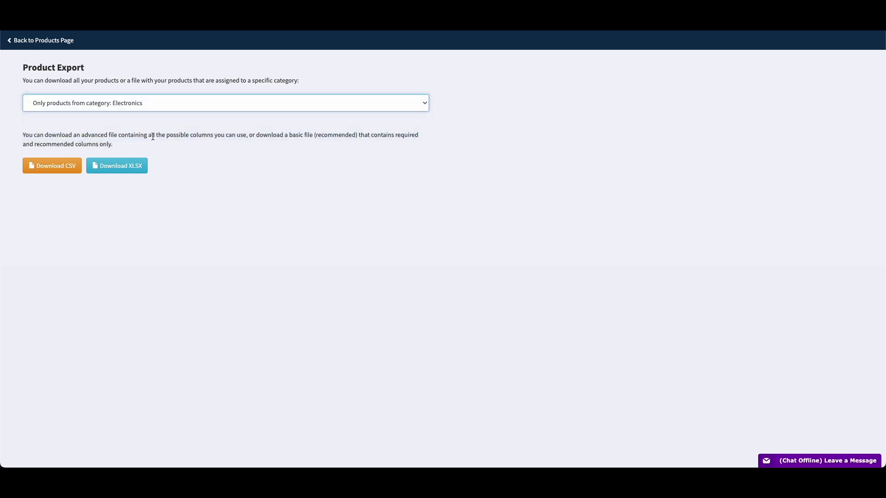
click(63, 168)
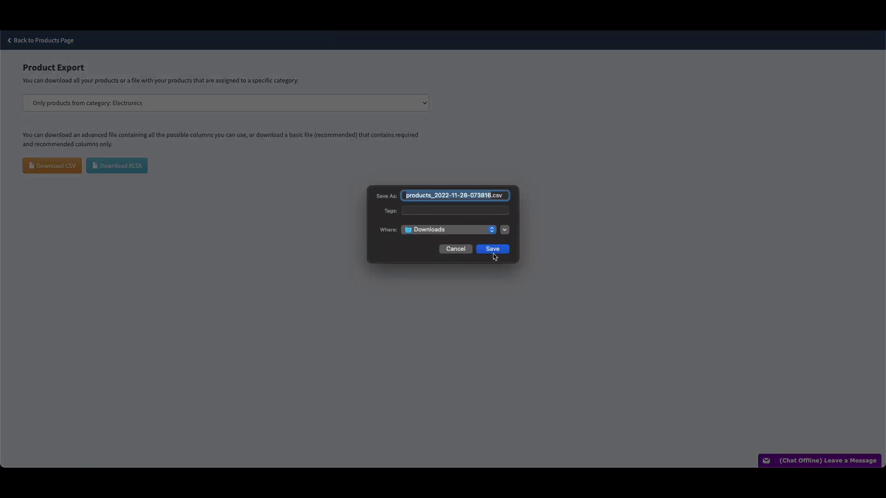
click(494, 253)
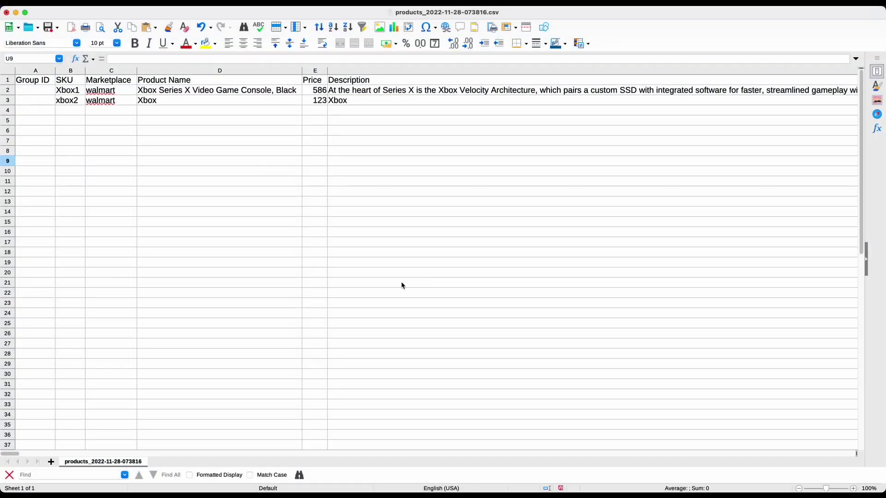
- Scroll the products sheet right across the attribute columns, then back to column A
scroll(398, 283, right, 15)
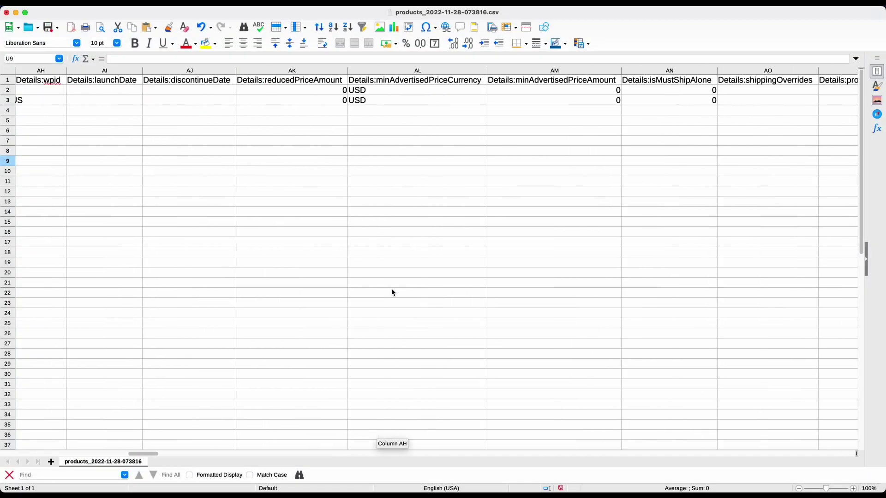
scroll(392, 289, right, 15)
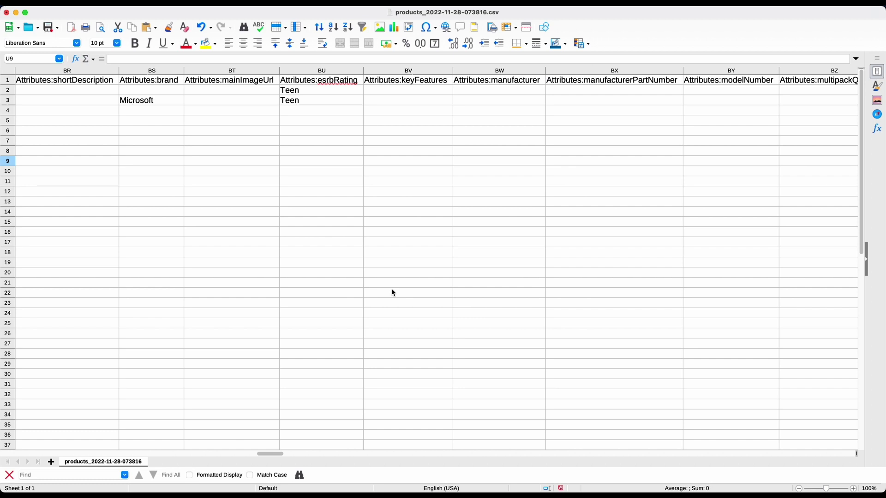
scroll(393, 293, right, 15)
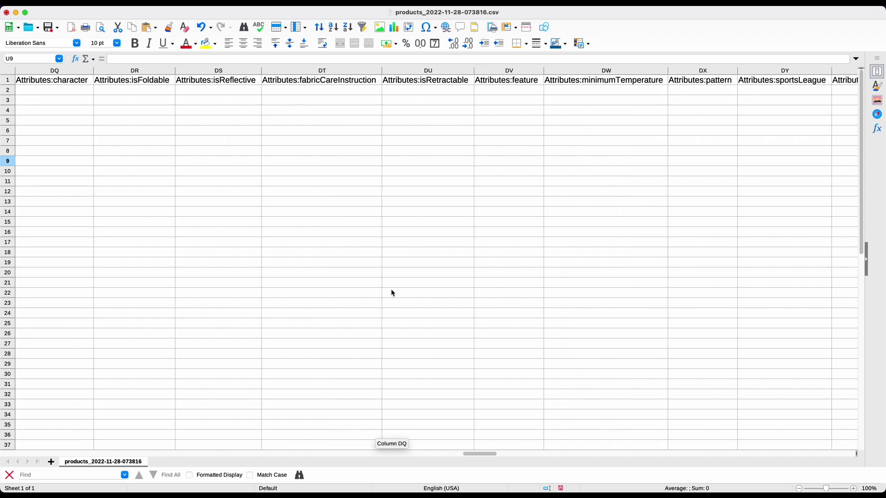
scroll(393, 293, right, 15)
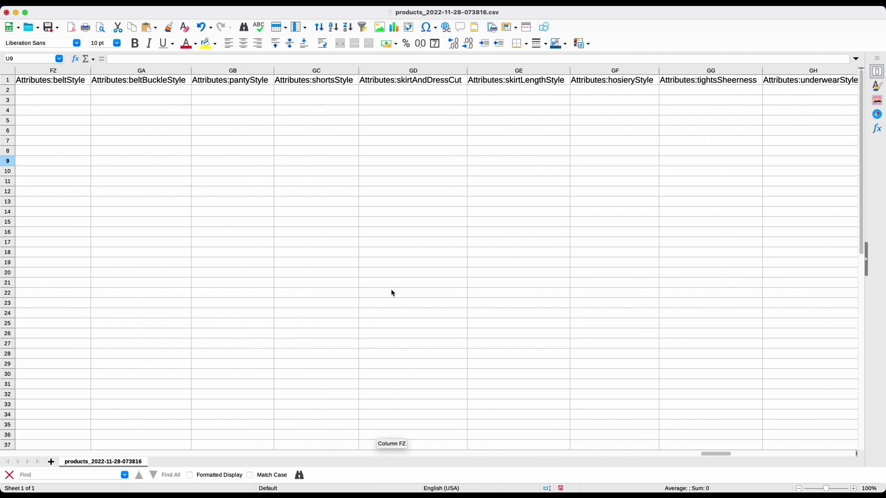
scroll(393, 293, right, 15)
scroll(393, 293, left, 3)
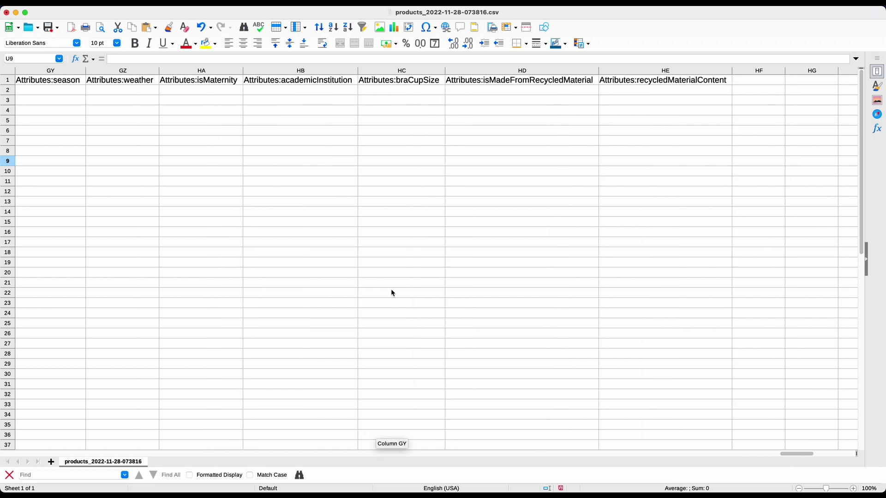
scroll(392, 291, left, 15)
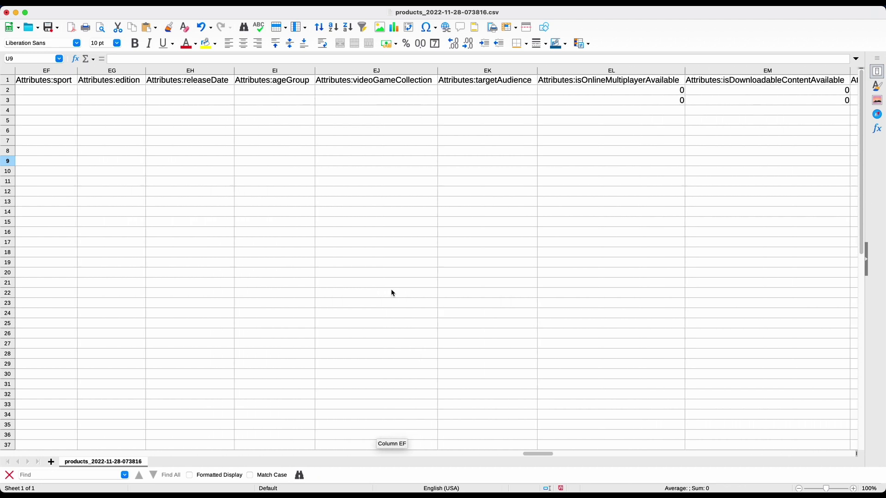
scroll(392, 293, left, 15)
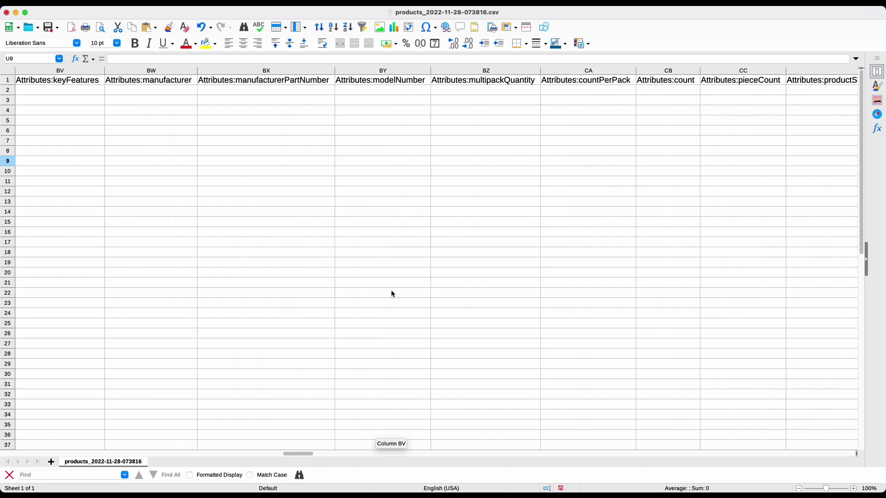
scroll(393, 294, left, 20)
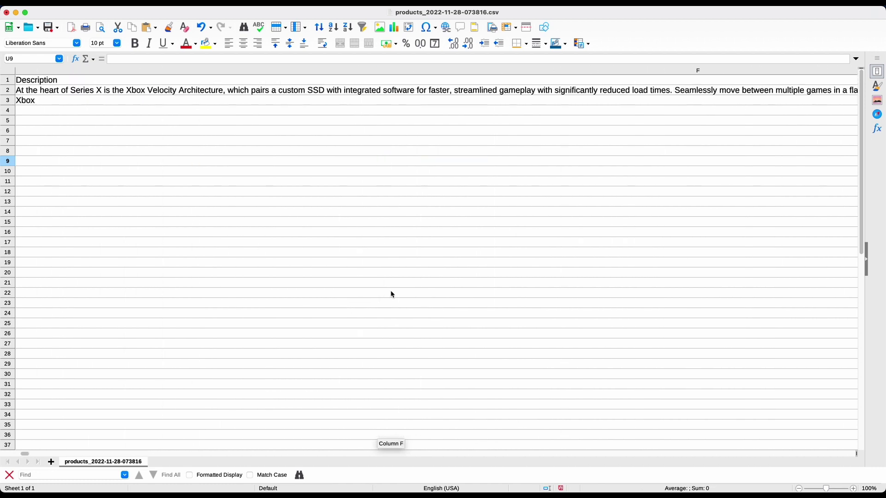
scroll(393, 294, left, 5)
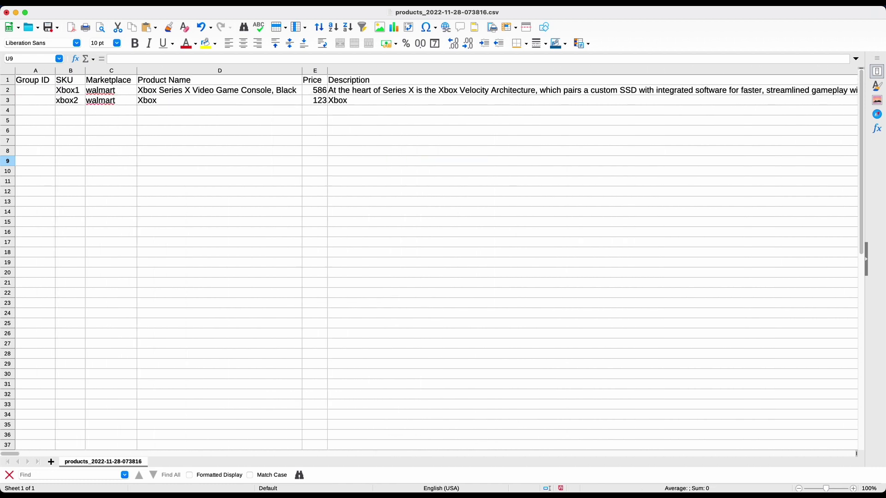
- Duplicate the xbox2 product row into the empty row 4
key(Right)
key(Right)
key(Right)
key(Right)
key(Down)
key(Down)
key(Down)
scroll(296, 231, right, 5)
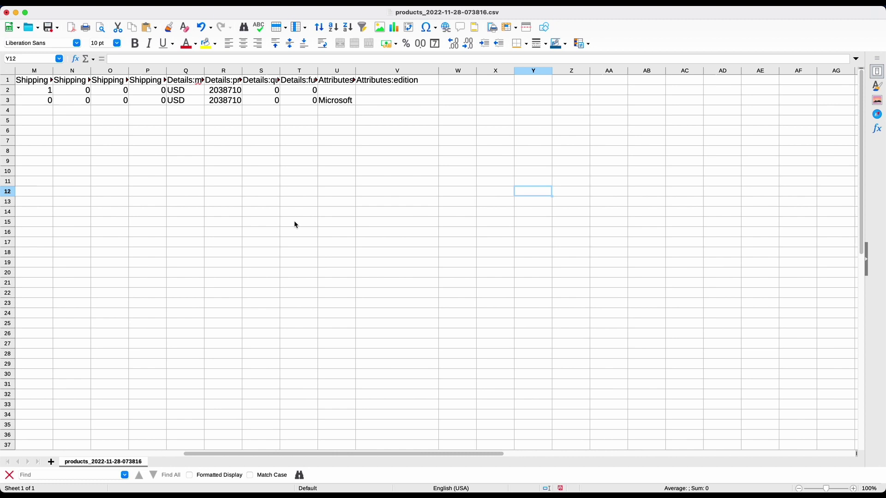
scroll(342, 150, left, 9)
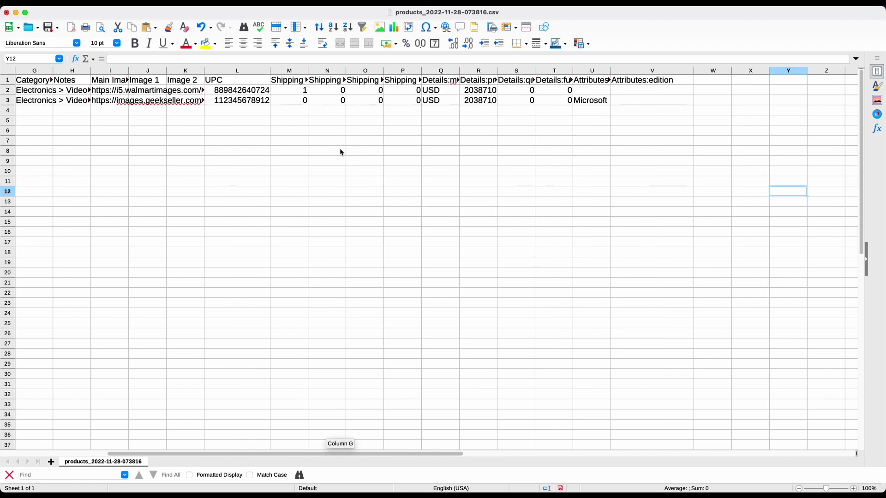
scroll(341, 152, left, 3)
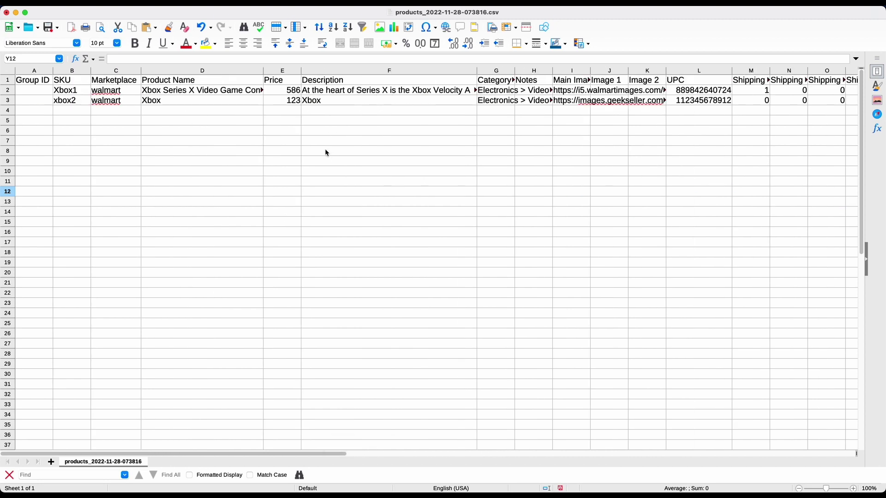
click(80, 103)
click(687, 100)
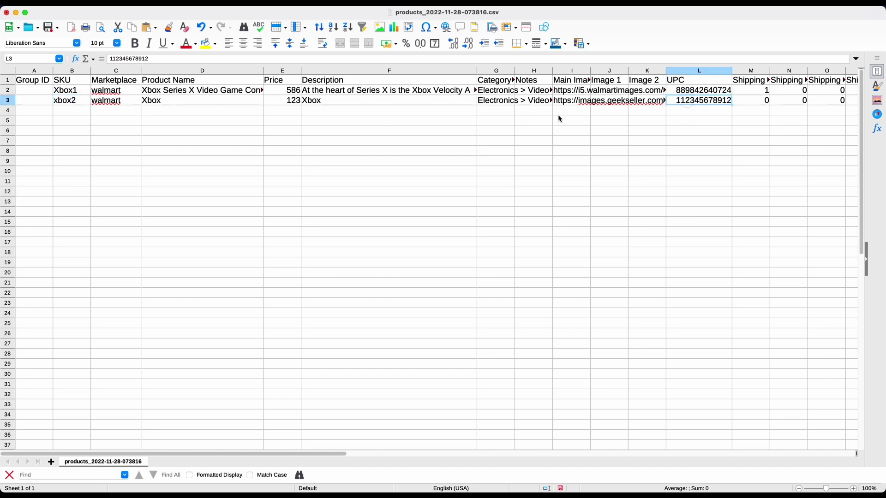
click(8, 102)
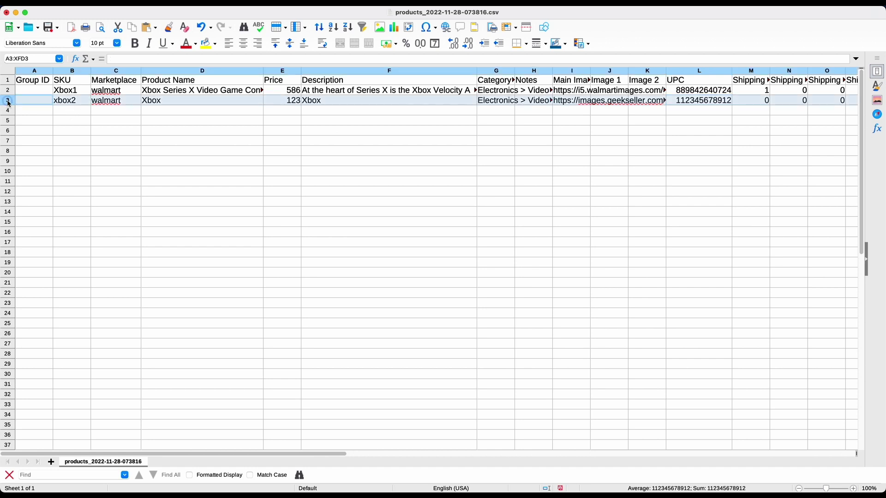
key(ctrl+c)
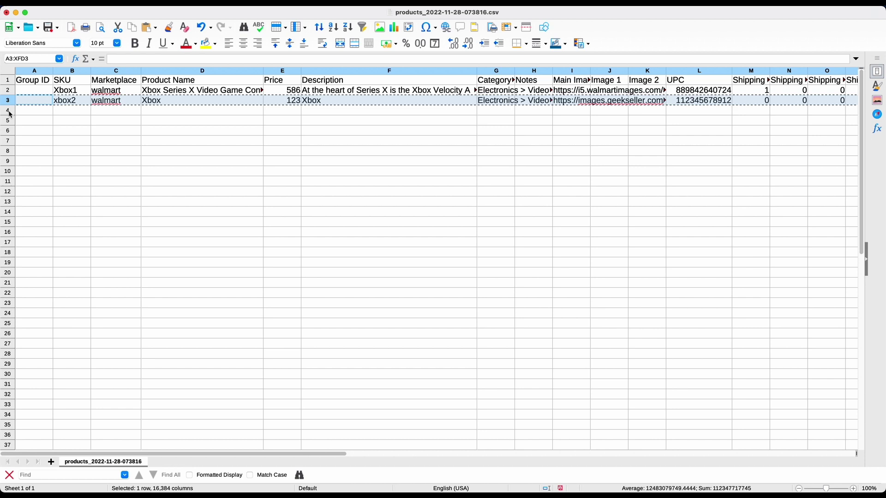
click(9, 111)
key(ctrl+v)
- Change the new row's SKU to xbox3 and its product name to Xbox 1
double_click(83, 111)
key(BackSpace)
text(3)
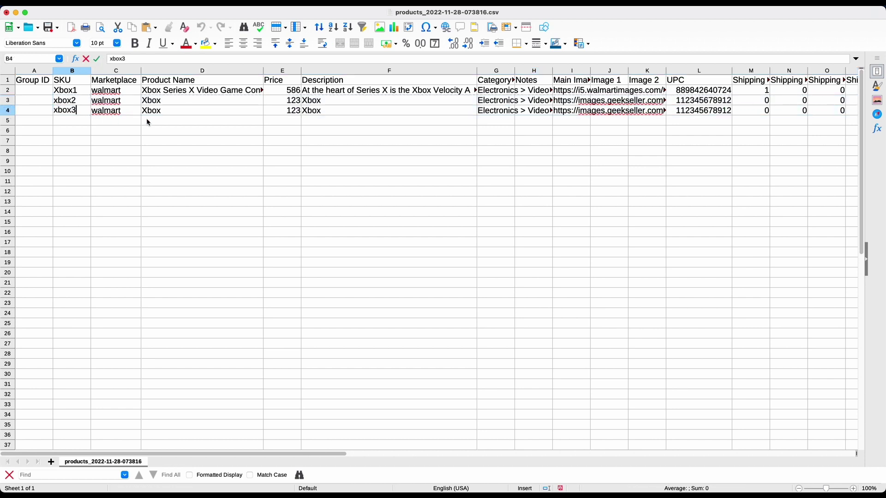
click(175, 111)
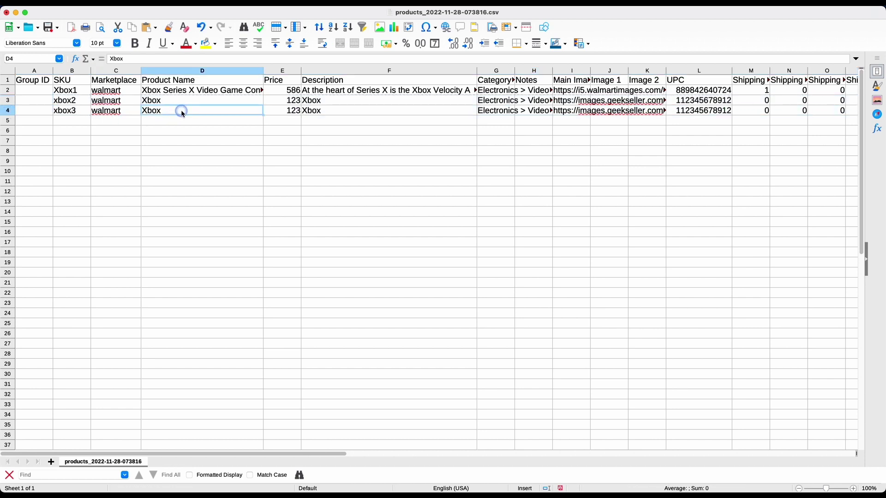
double_click(186, 111)
text(1)
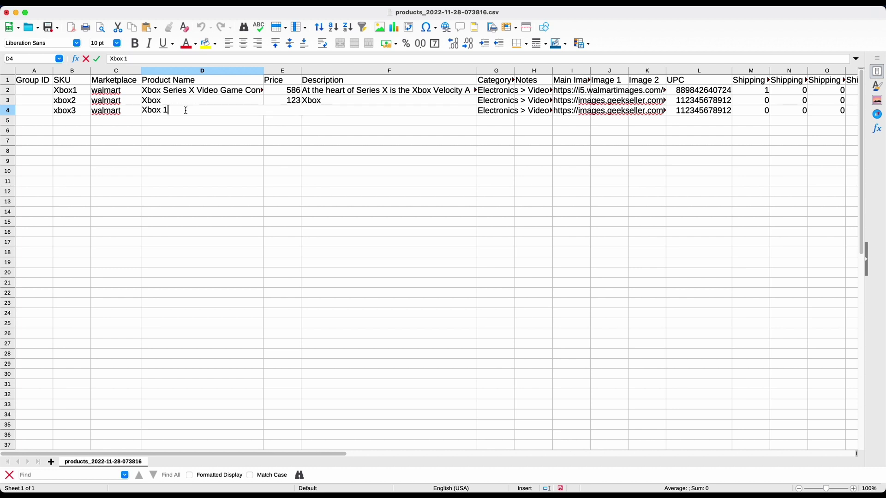
click(292, 123)
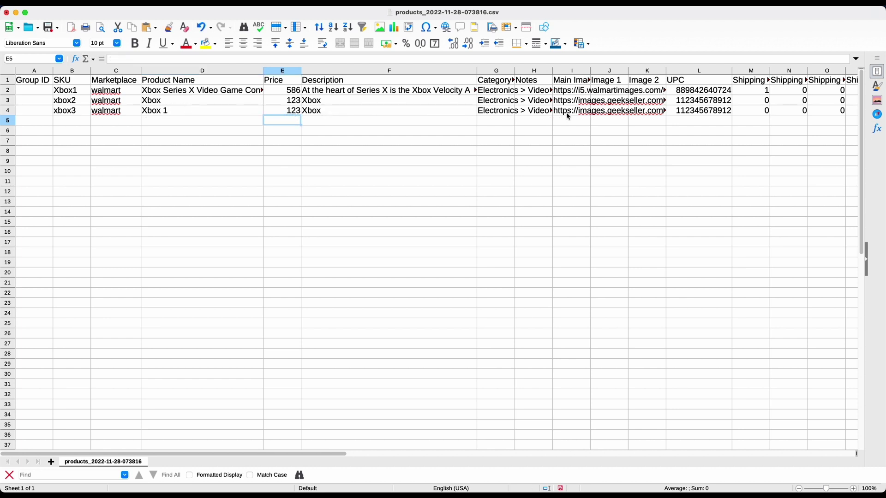
click(682, 111)
double_click(682, 111)
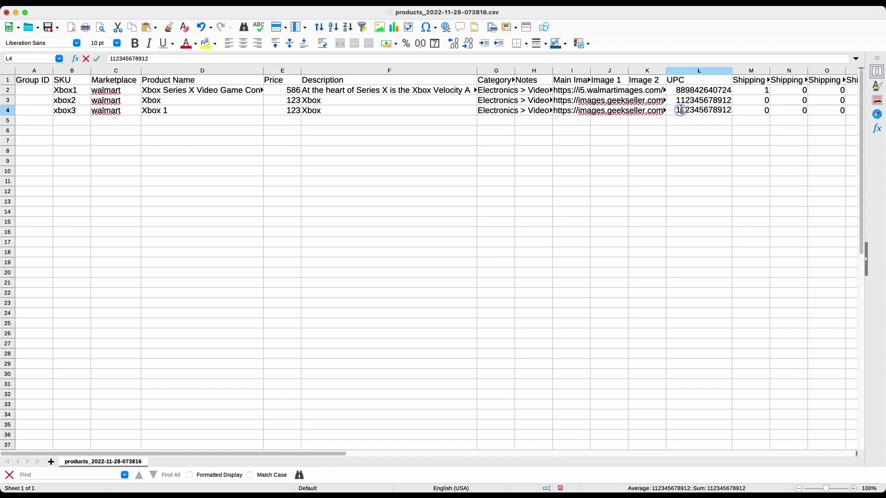
key(BackSpace)
text(2)
click(773, 112)
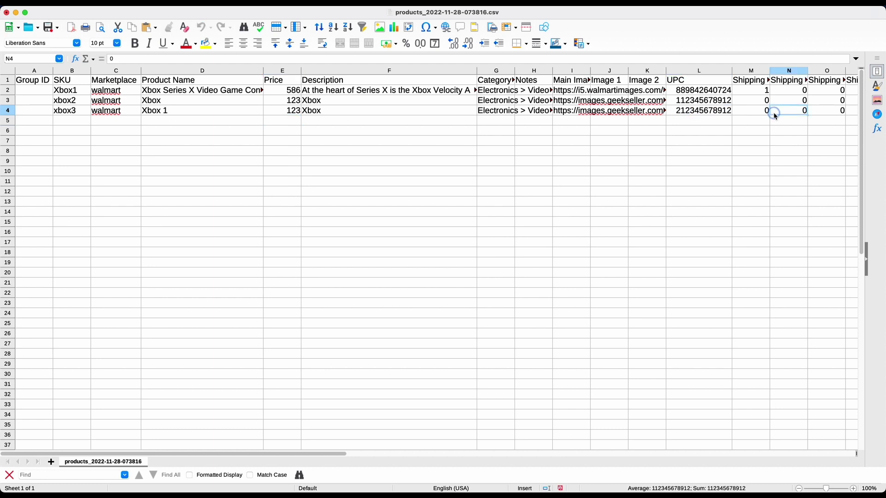
scroll(750, 129, right, 6)
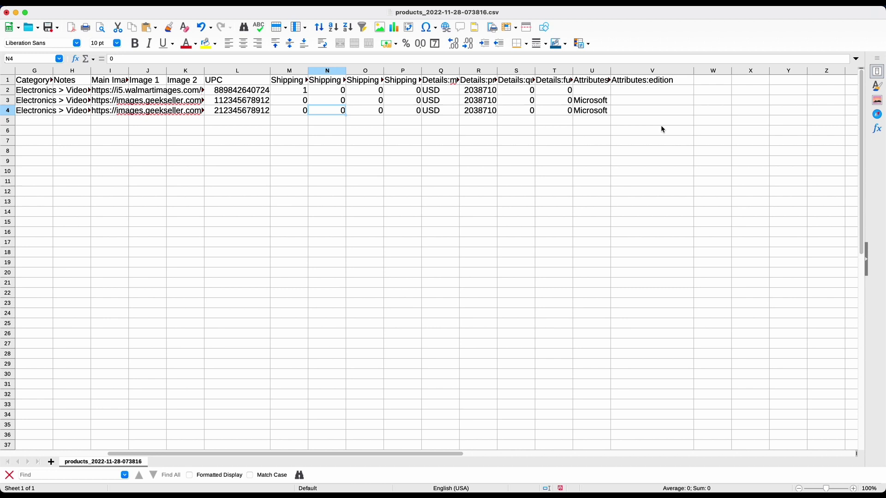
scroll(554, 208, left, 6)
click(506, 323)
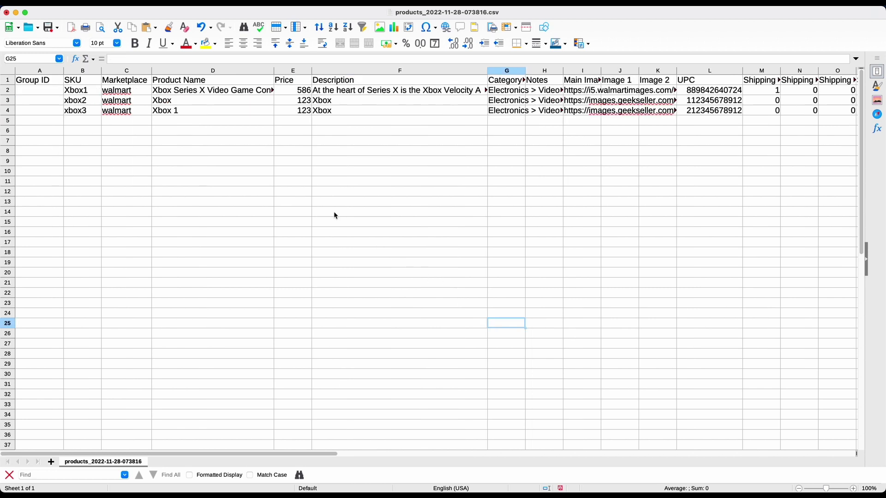
- Set the Group ID to XboxGroup for the first product and copy it to the second
click(54, 89)
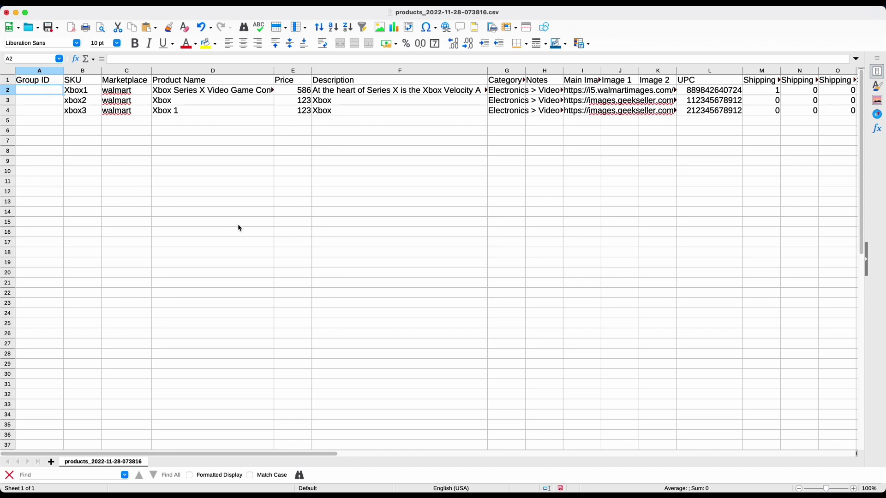
text(Xbox)
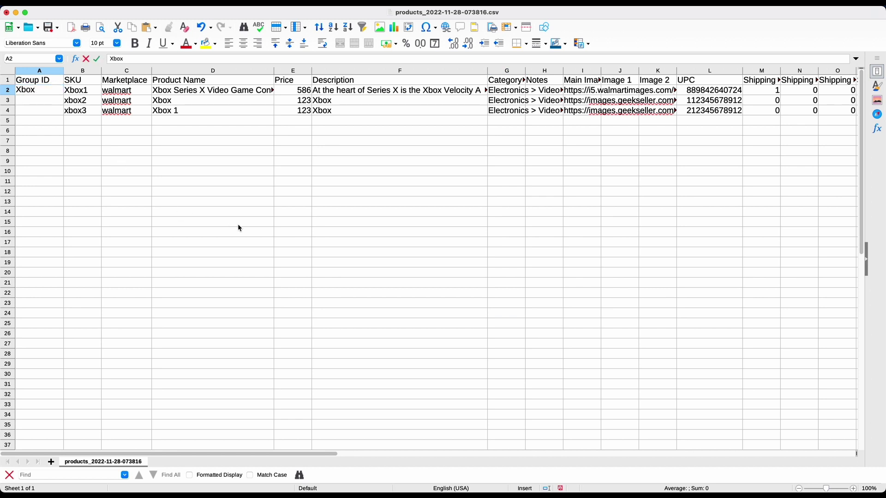
text(G oup)
key(Return)
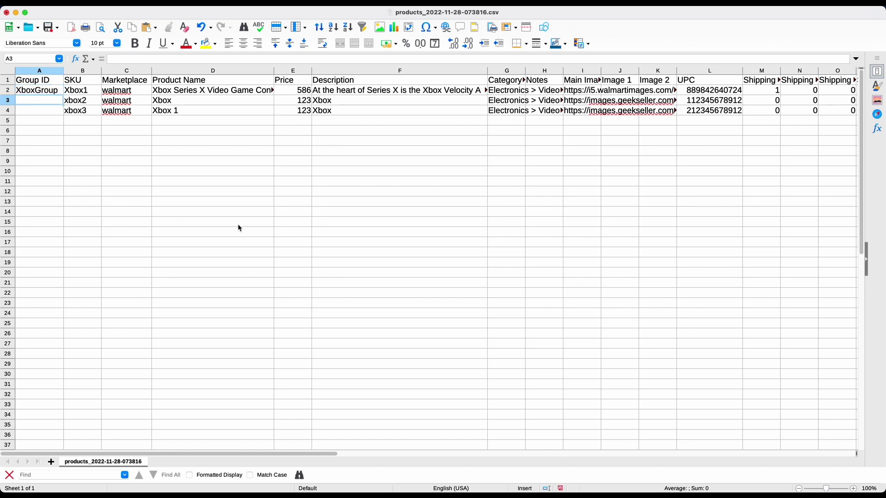
click(36, 90)
key(ctrl+c)
click(35, 100)
key(ctrl+v)
click(39, 113)
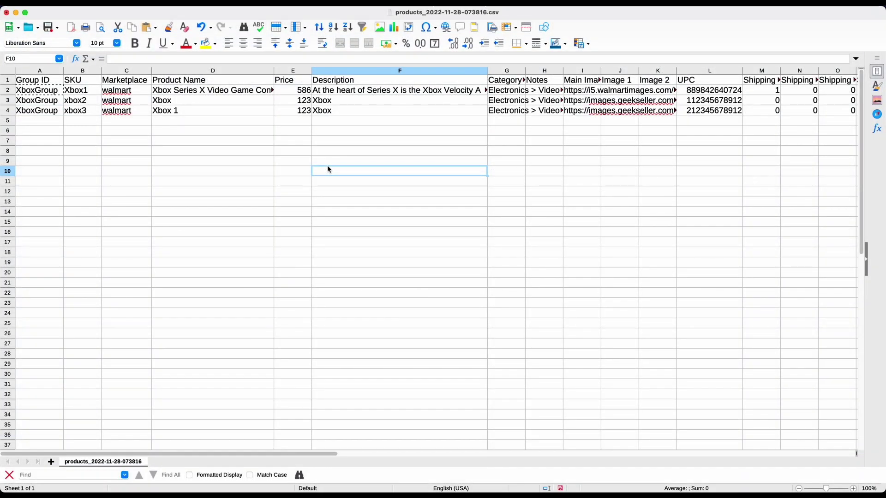
- Enter edition as the first product's variant attribute
scroll(327, 166, right, 10)
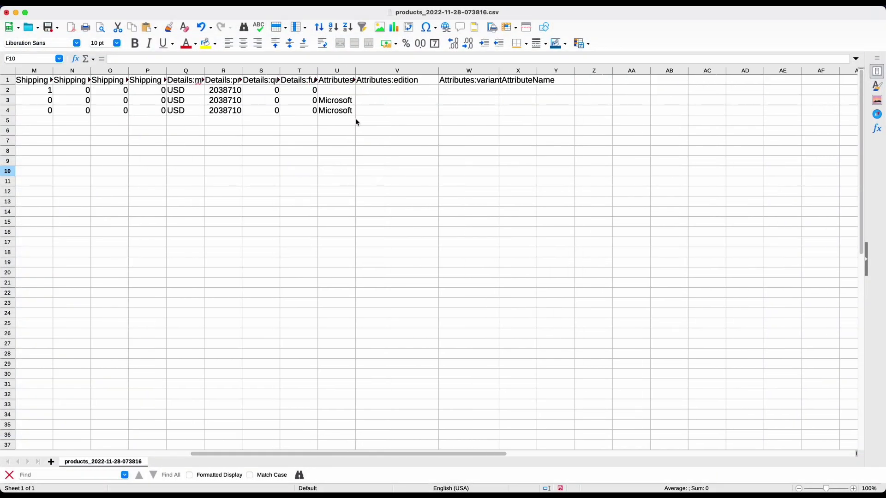
click(468, 91)
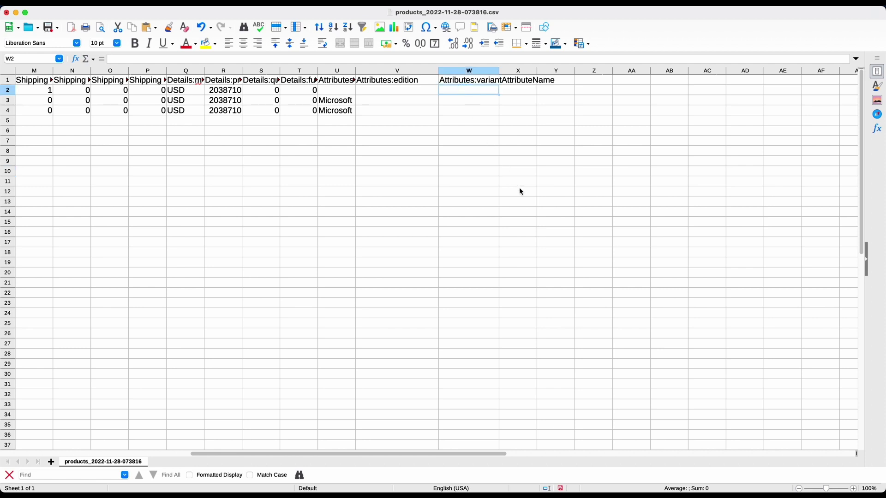
text(edition)
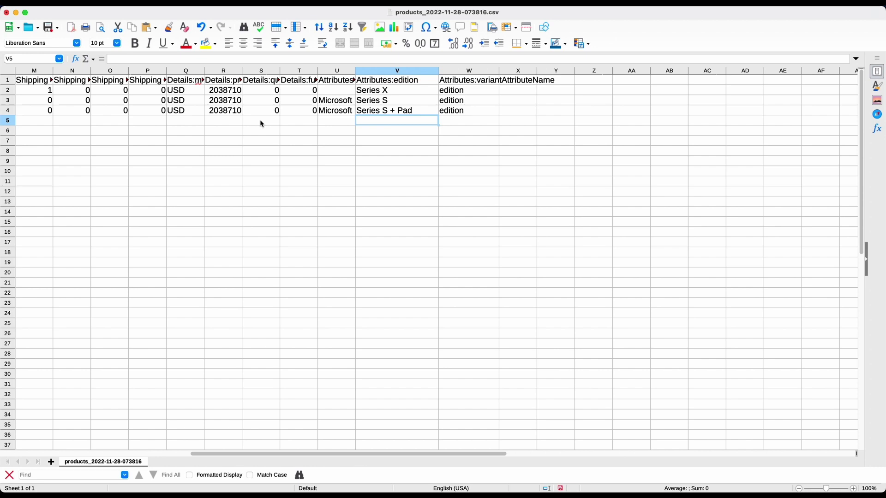
scroll(260, 120, left, 10)
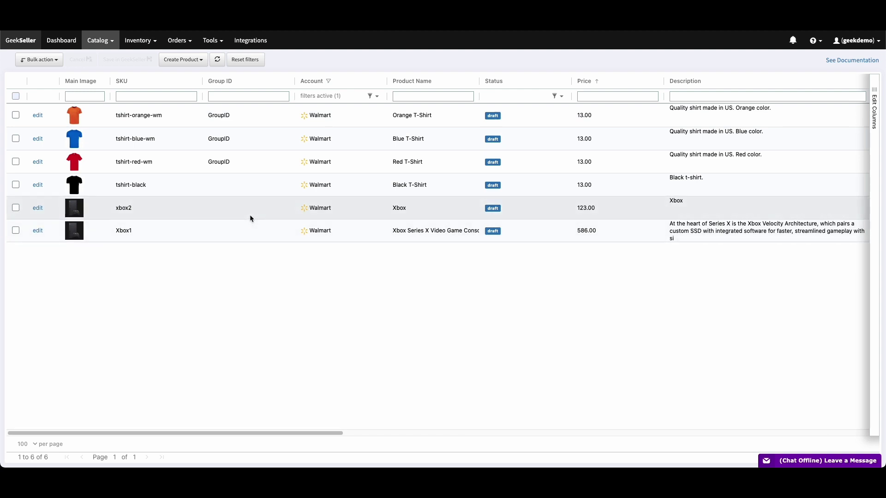
- Start an Add/Edit Products via File Upload import using products_2022-11-28-073816.csv
click(112, 46)
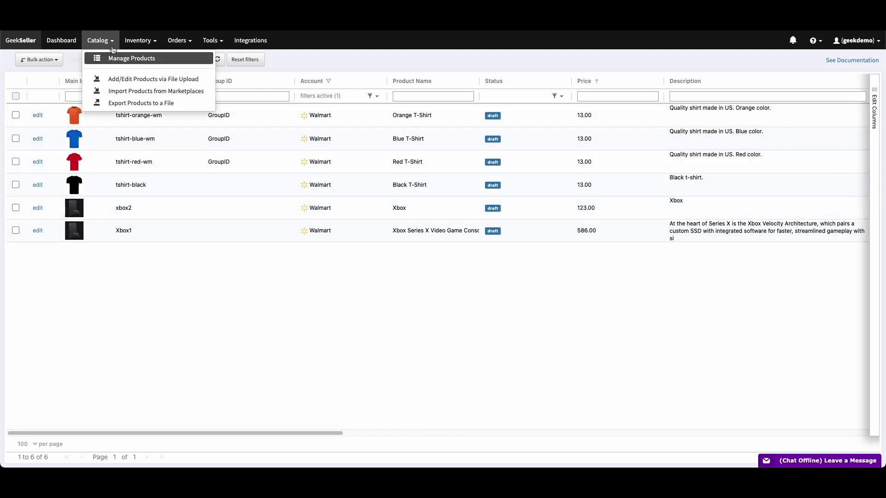
click(197, 82)
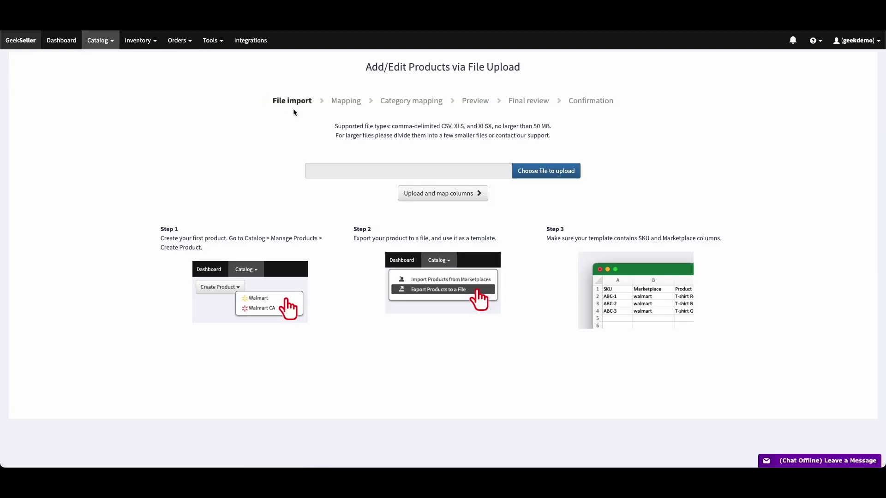
click(574, 172)
- Upload the CSV and verify all 23 of 23 columns are mapped before category mapping
click(439, 200)
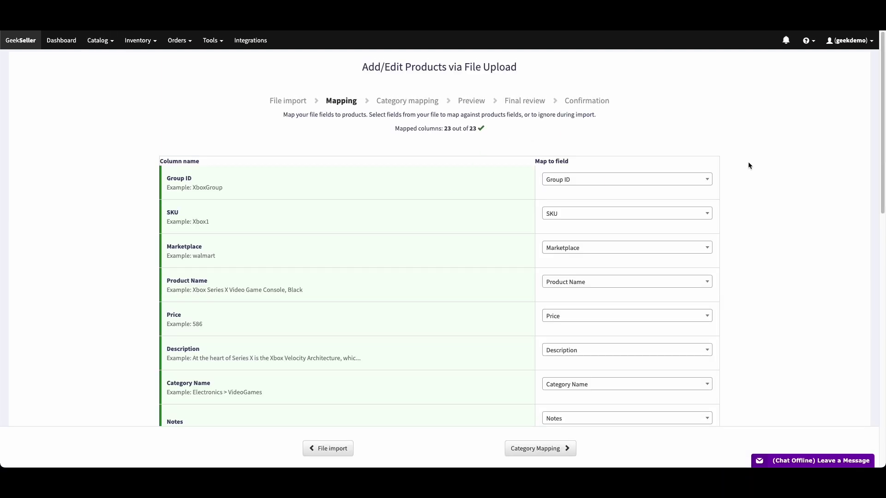
scroll(749, 164, down, 1)
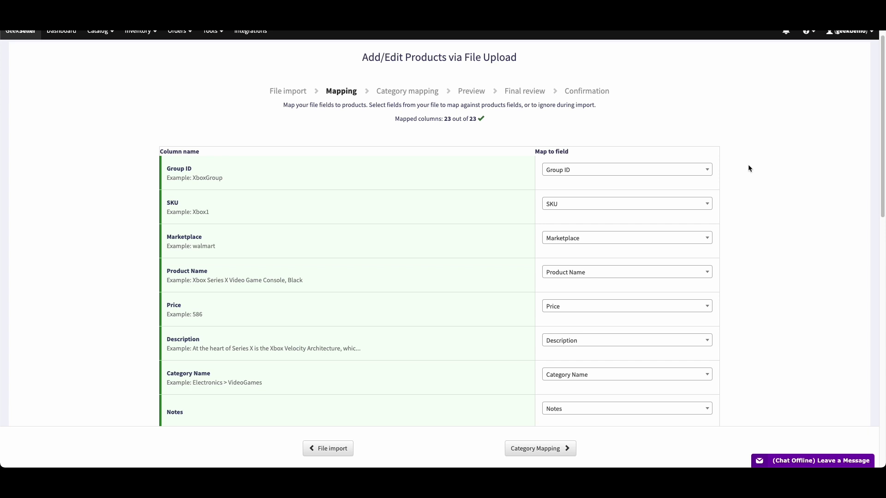
scroll(749, 165, down, 2)
scroll(749, 165, down, 6)
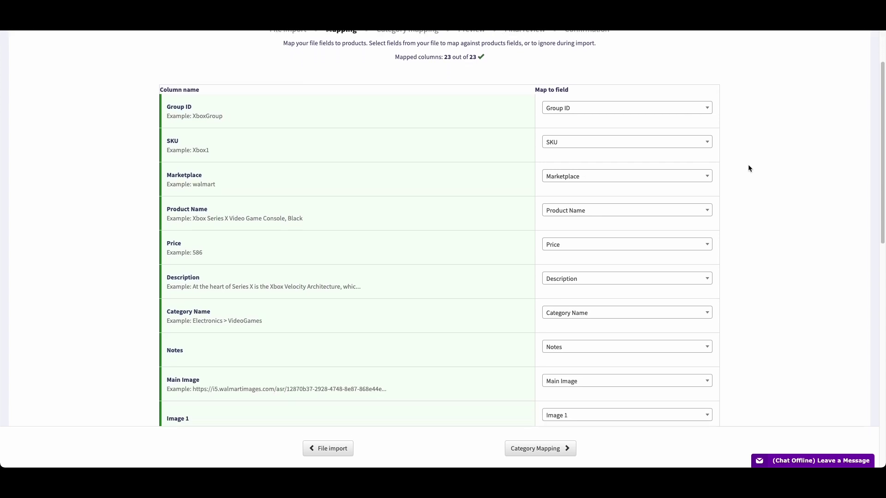
scroll(748, 165, down, 4)
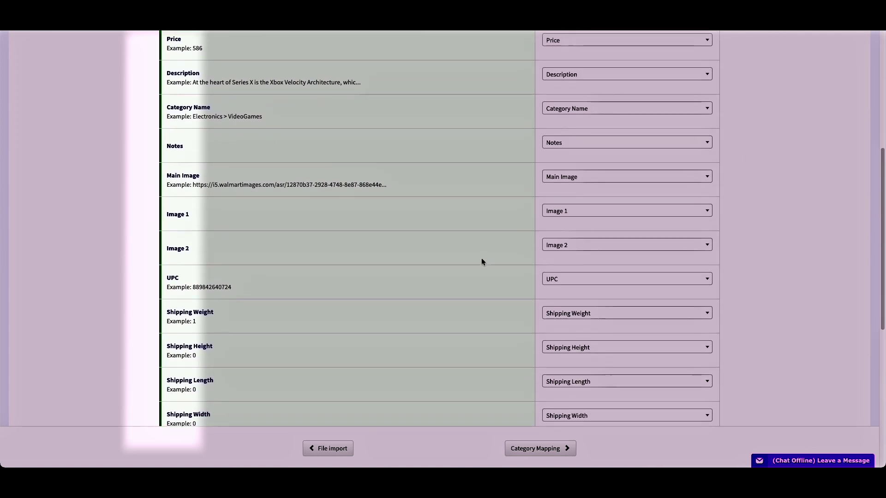
scroll(142, 273, down, 3)
scroll(143, 274, down, 7)
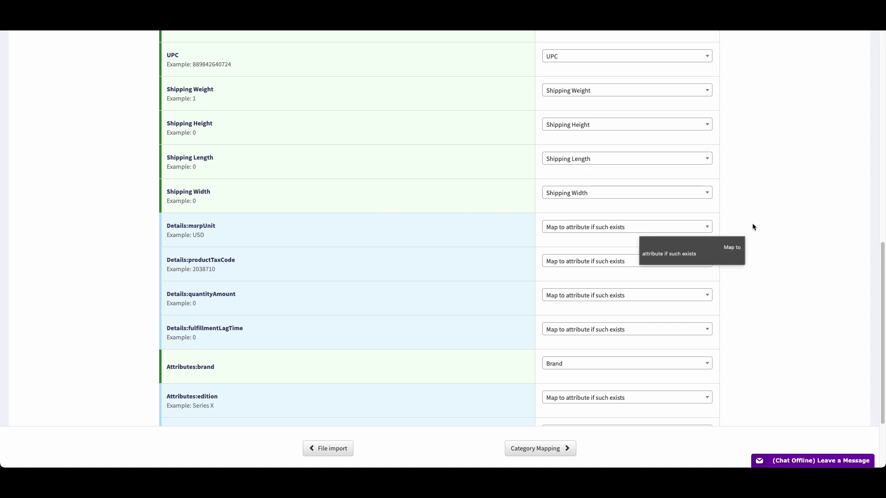
scroll(749, 239, down, 3)
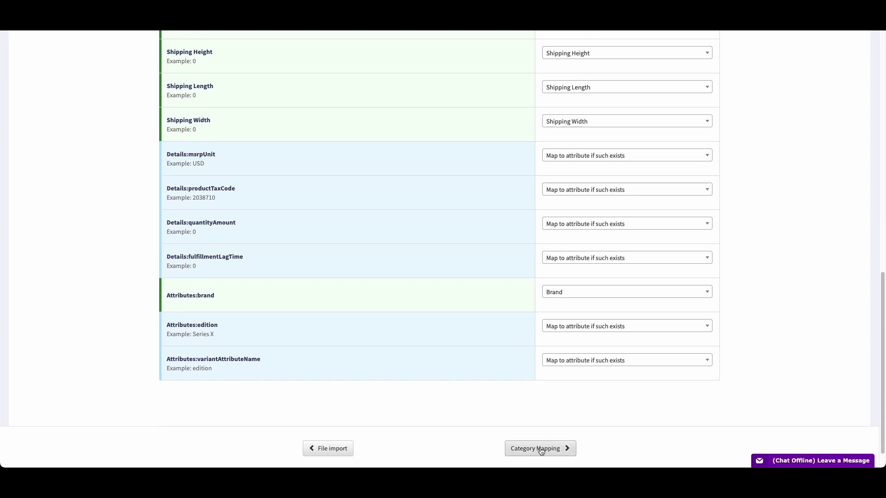
click(567, 450)
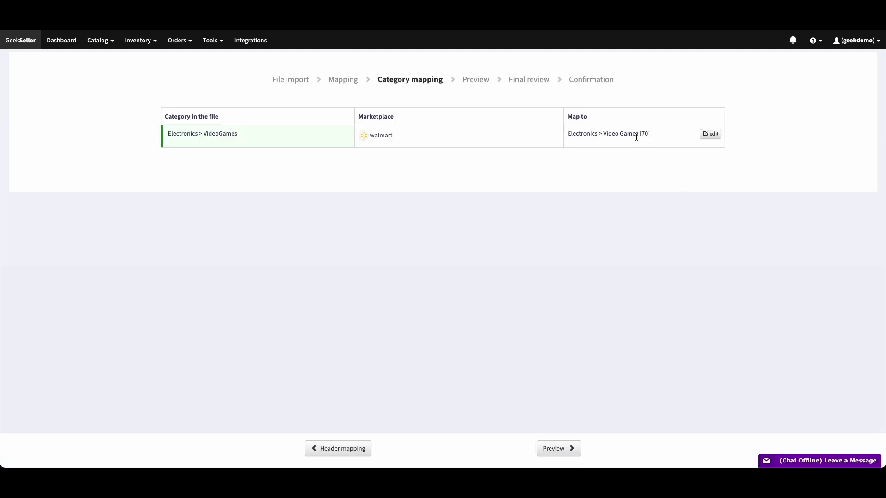
- Map the file's category to Walmart's Electronics > Video Games
click(709, 134)
click(707, 138)
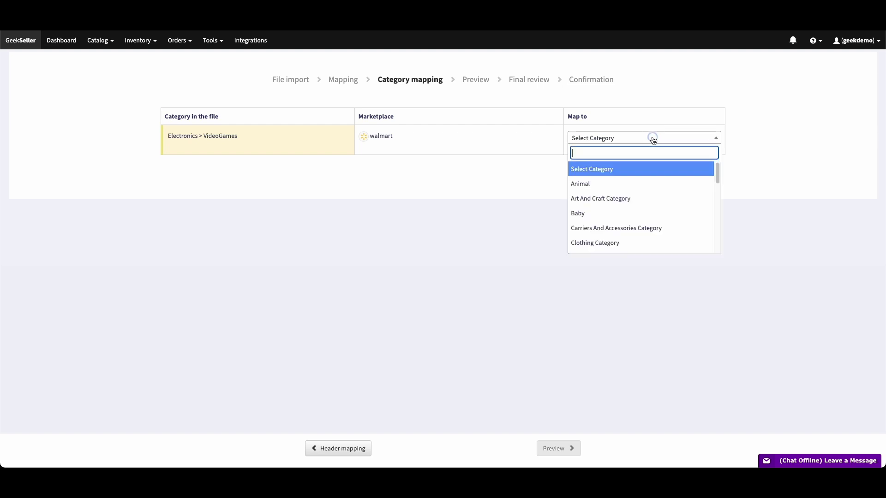
scroll(610, 239, down, 1)
click(605, 237)
click(611, 156)
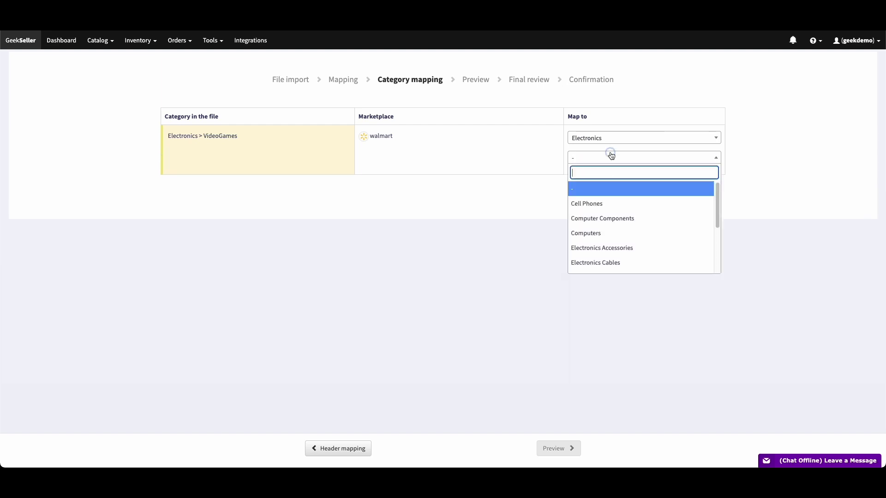
scroll(619, 254, down, 3)
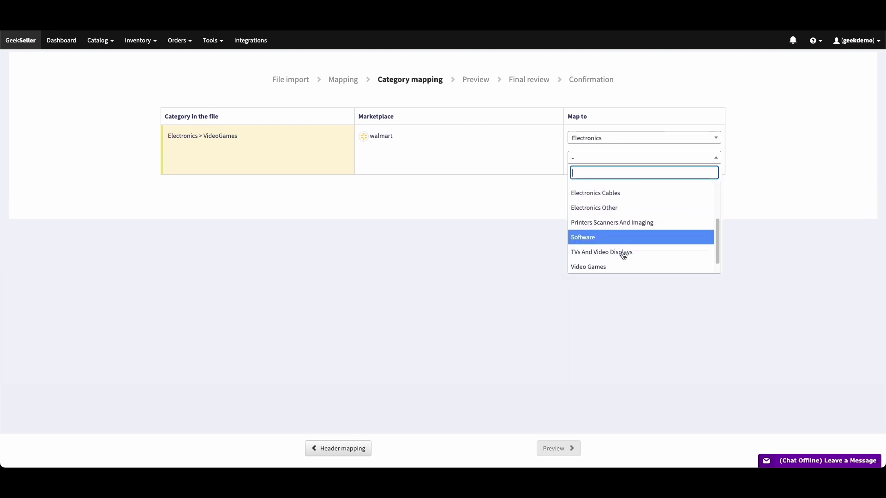
click(622, 264)
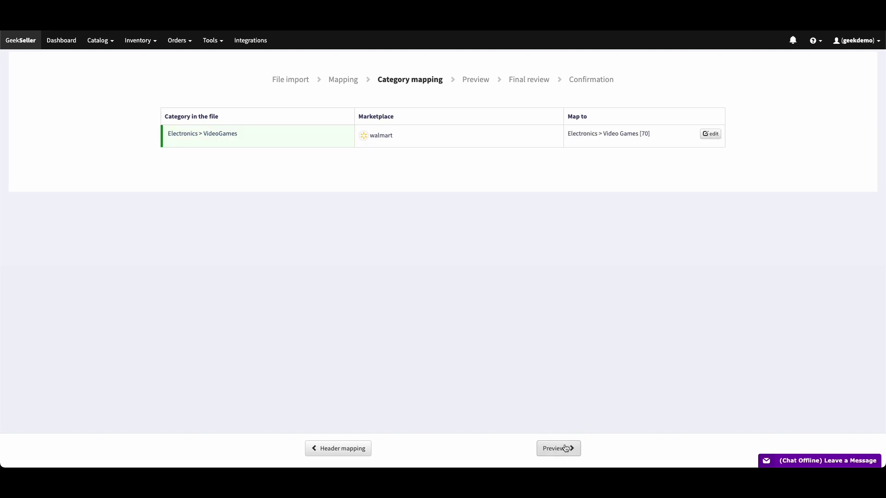
- Preview the three uploaded Xbox rows, scrolling the table sideways
click(566, 448)
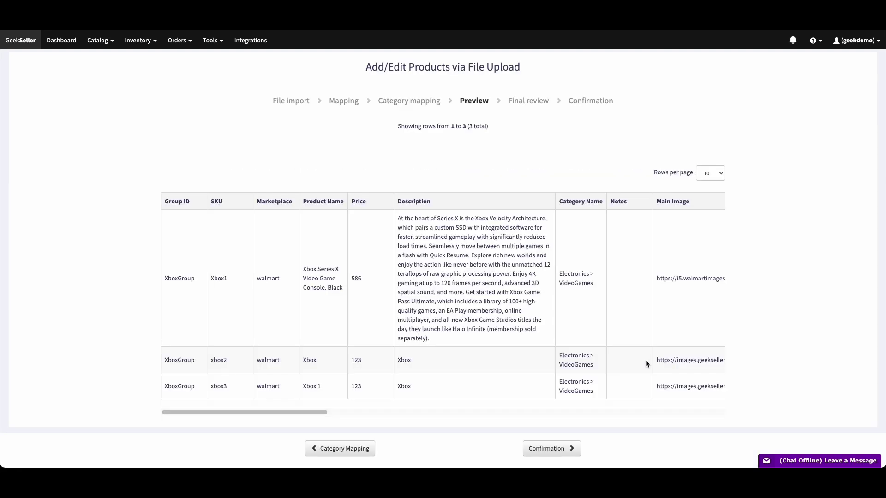
scroll(646, 309, right, 5)
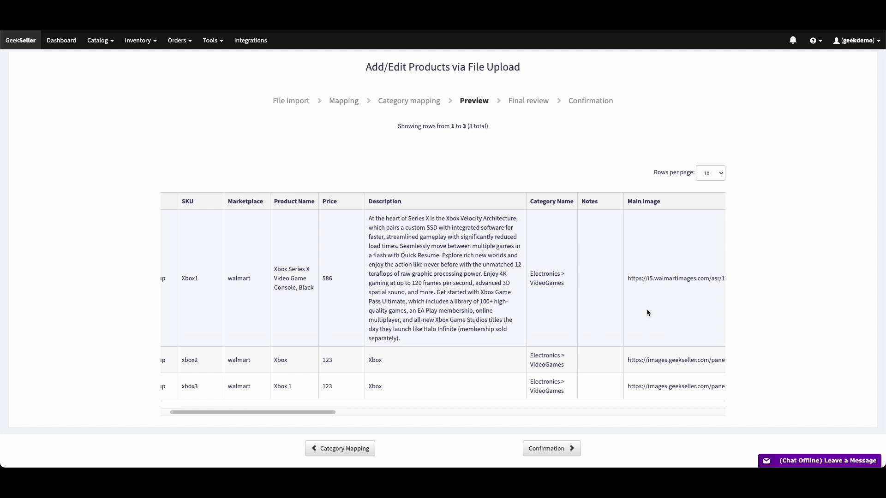
scroll(604, 316, right, 10)
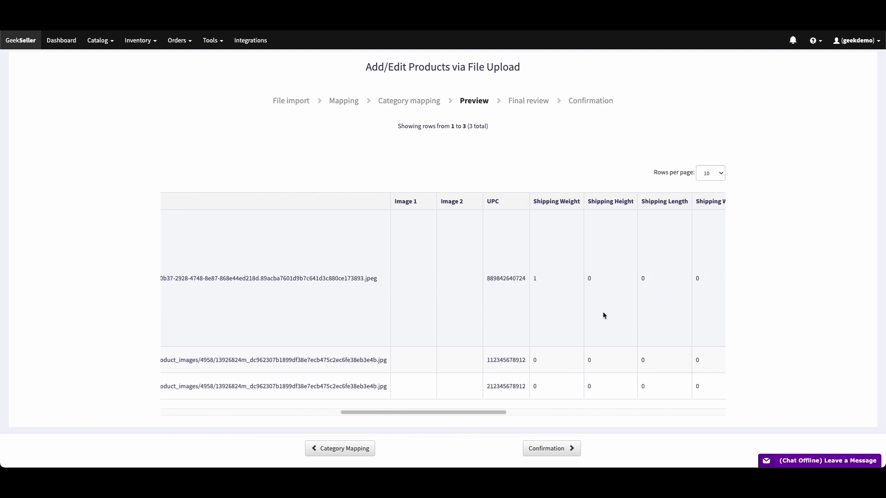
- Review the import counts (2 updated, 1 new), complete the import, and return to the product list
click(560, 450)
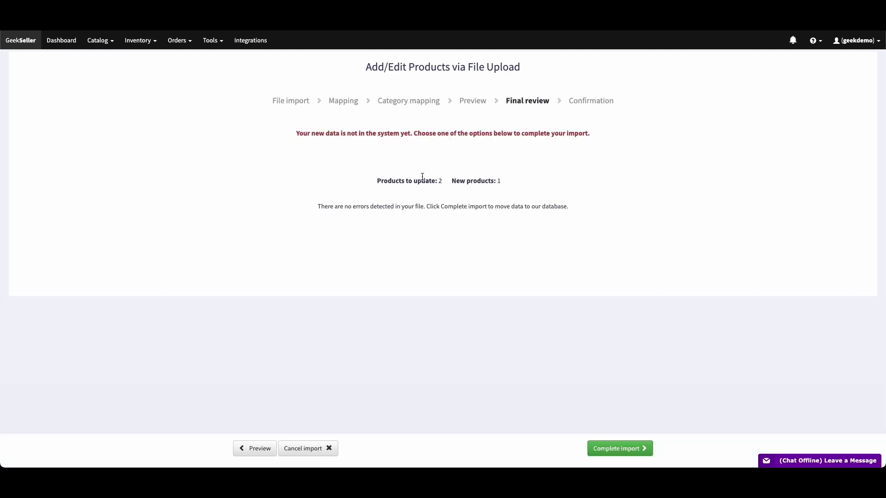
double_click(440, 181)
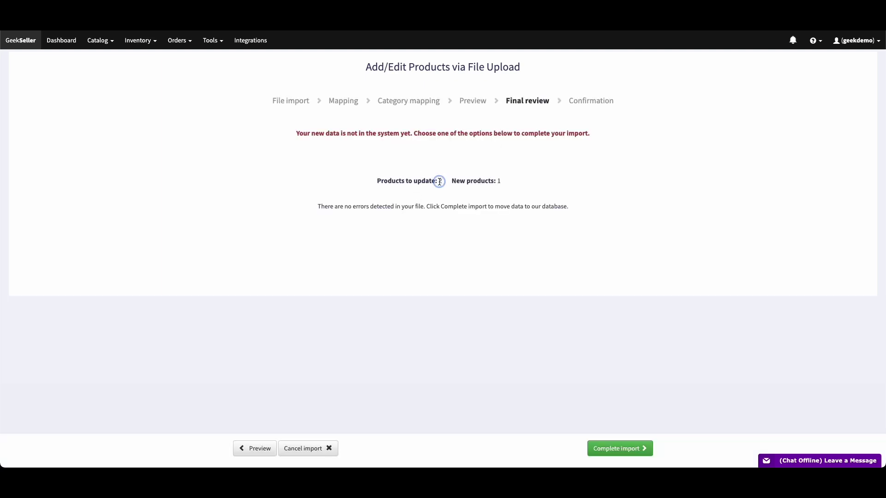
double_click(499, 181)
click(637, 446)
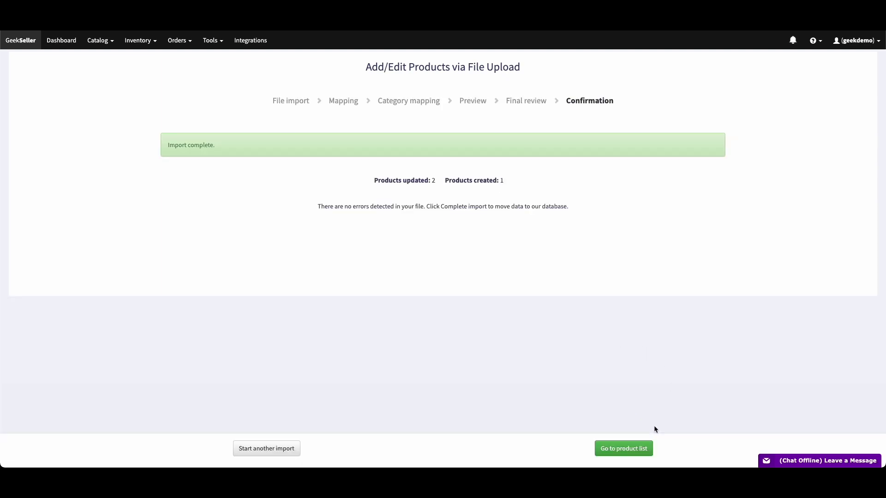
click(636, 449)
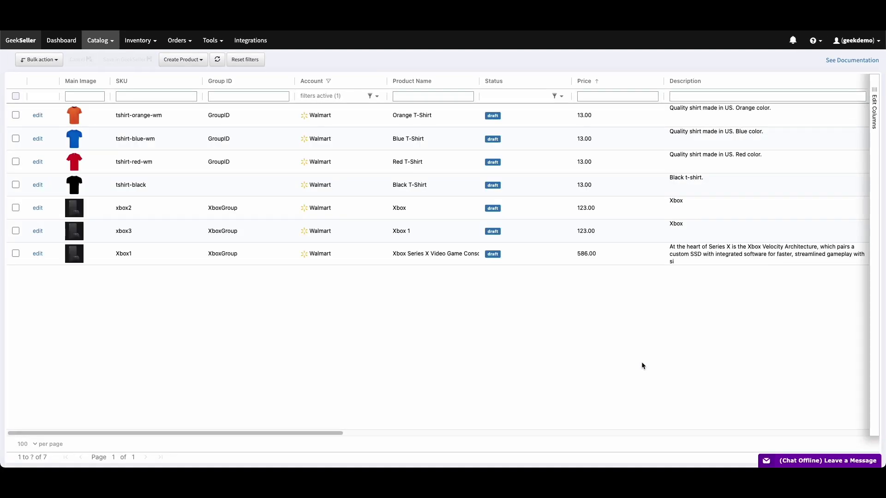